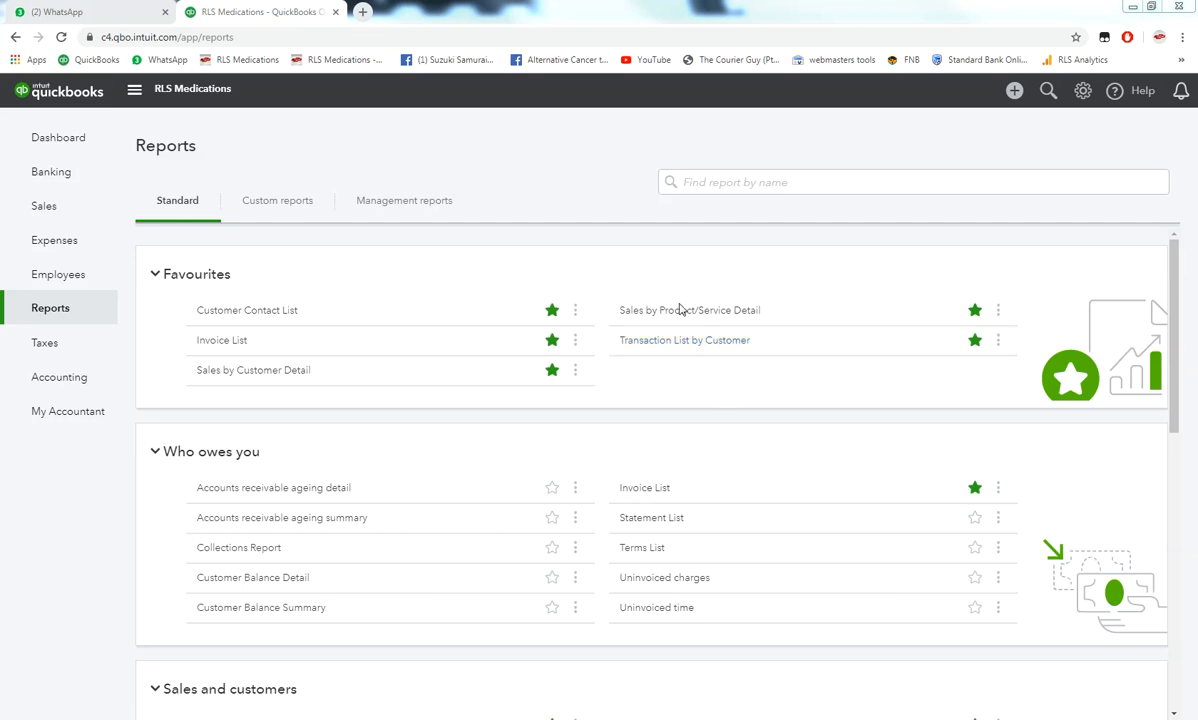
Step: Open the Transaction List by Customer report from the Sales and customers section
scroll(663, 463, down, 3)
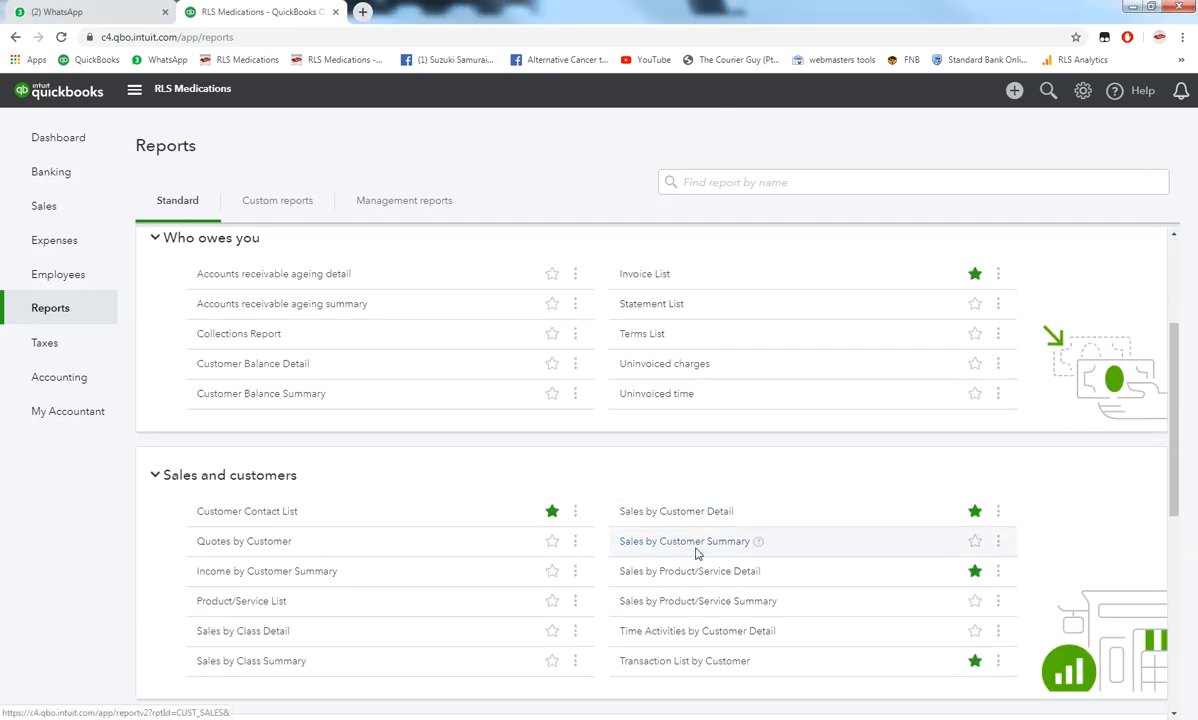
scroll(695, 551, down, 1)
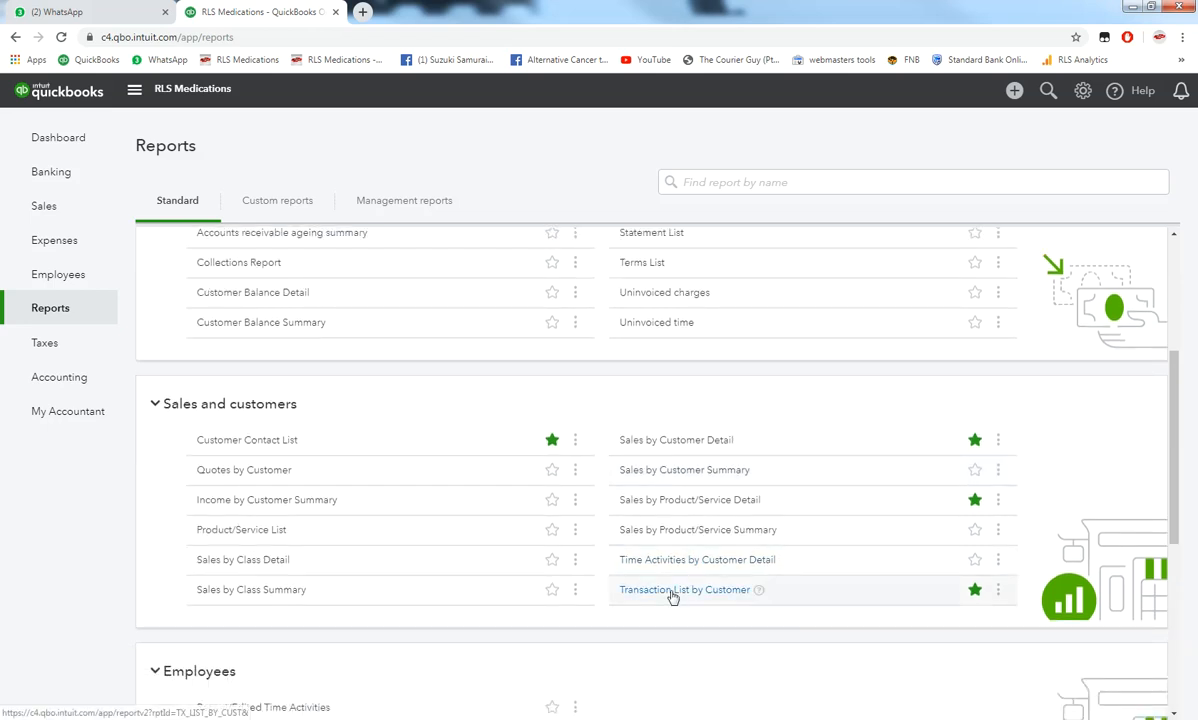
click(673, 596)
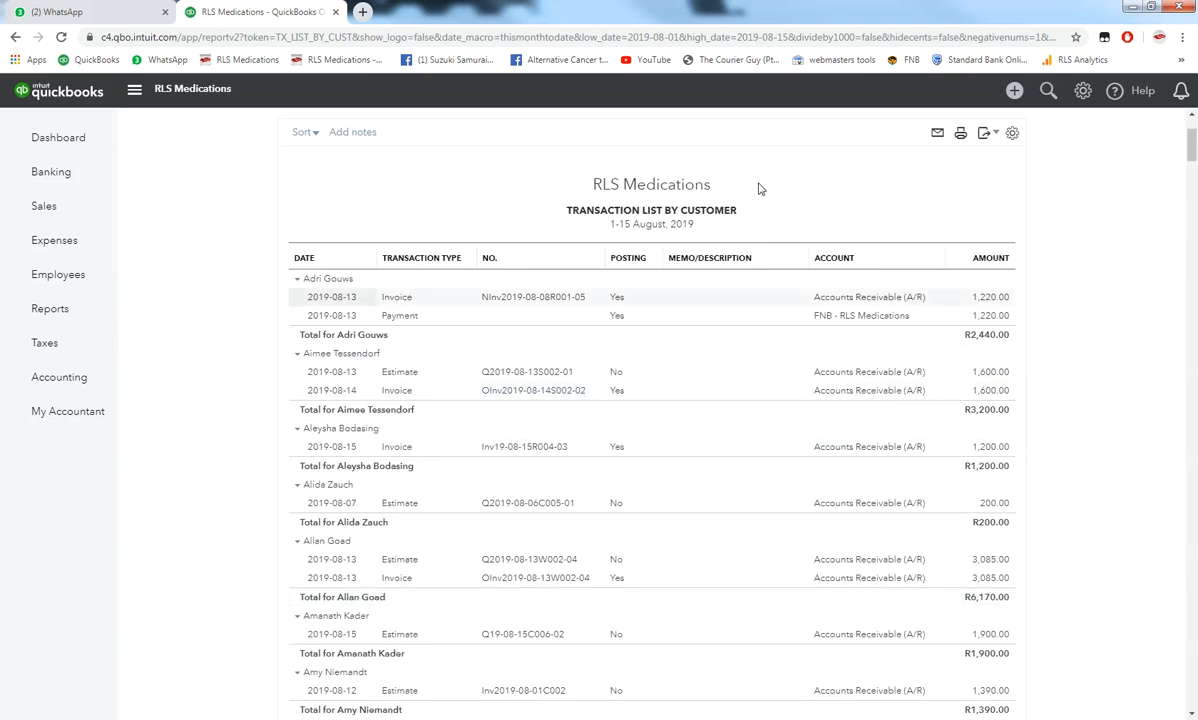
Step: Set the report period's start date to 2019-07-26 and run the report
scroll(695, 509, up, 2)
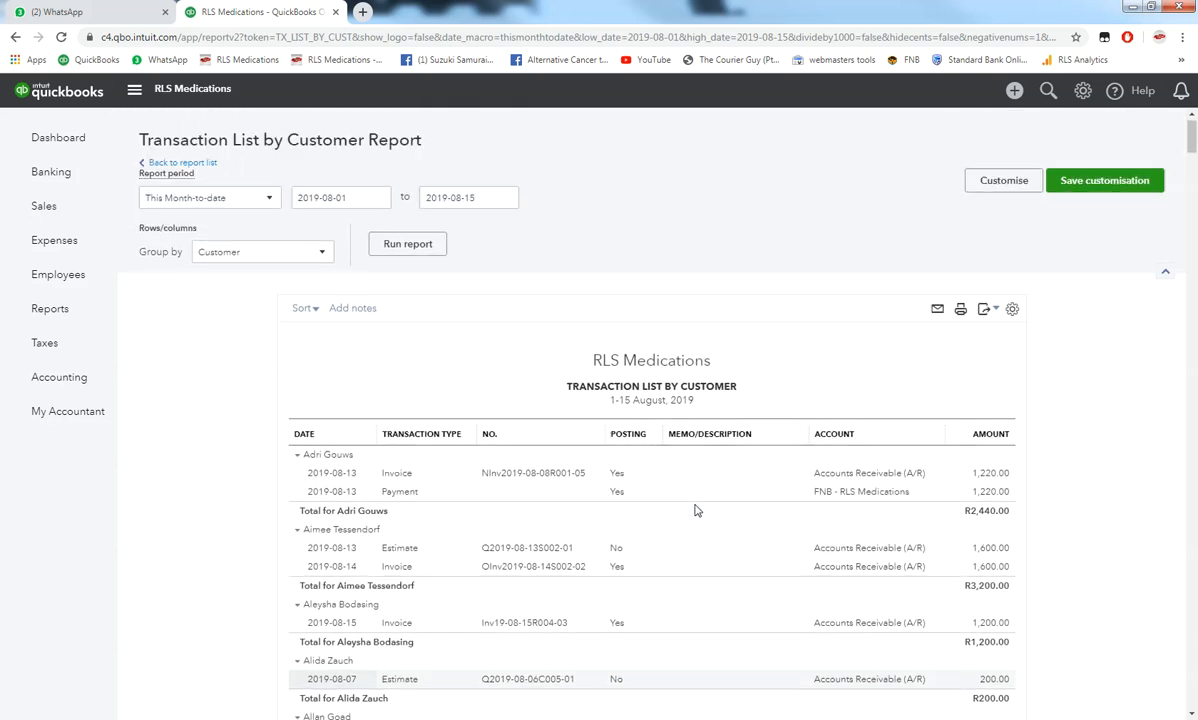
click(380, 198)
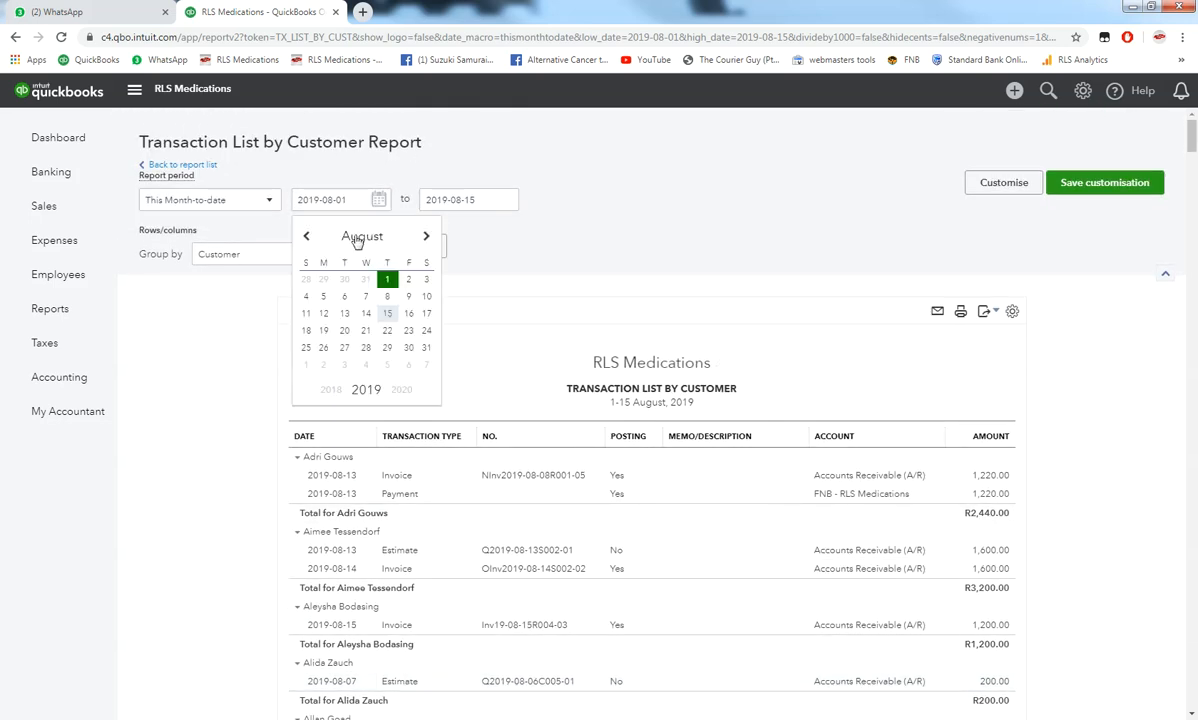
click(306, 236)
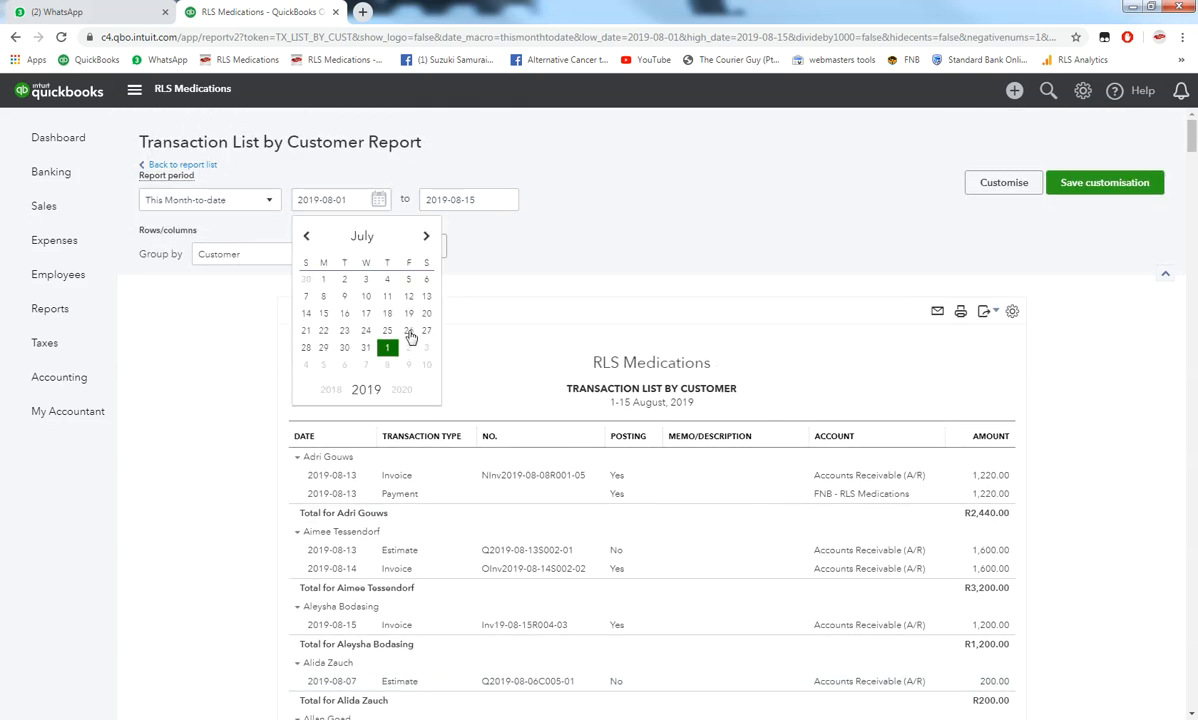
click(409, 331)
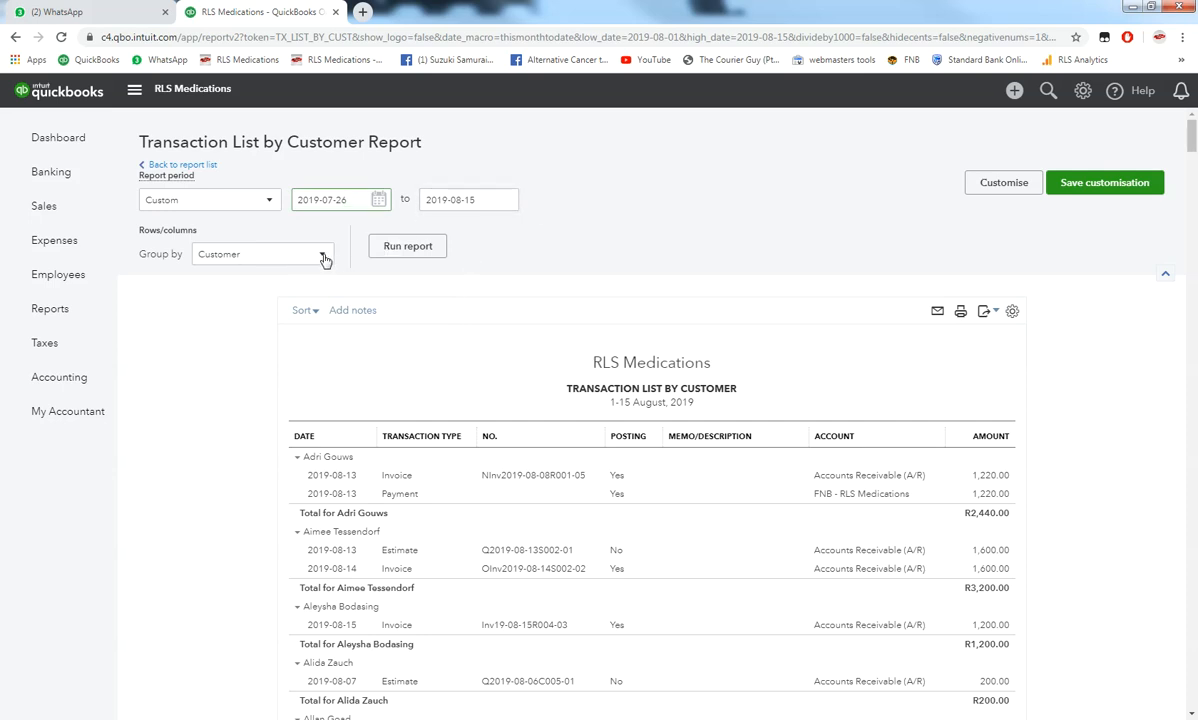
click(417, 251)
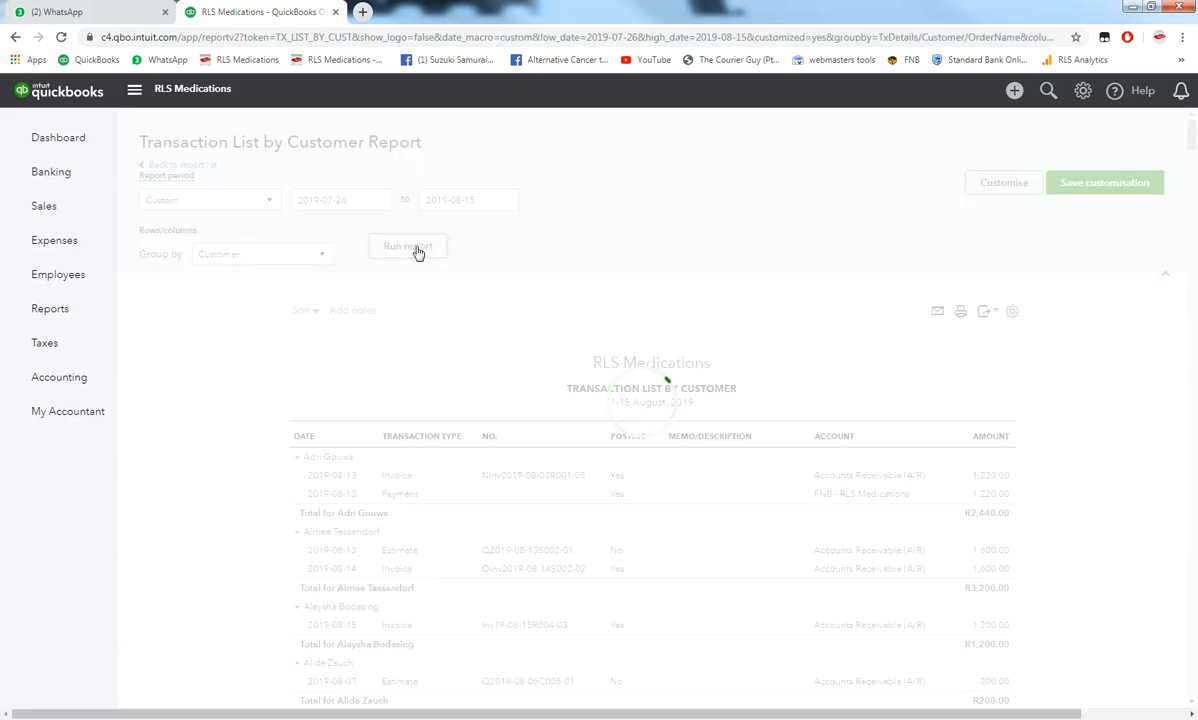
Step: Remove the Posting, Memo/Description and Account columns from the report
scroll(642, 487, down, 2)
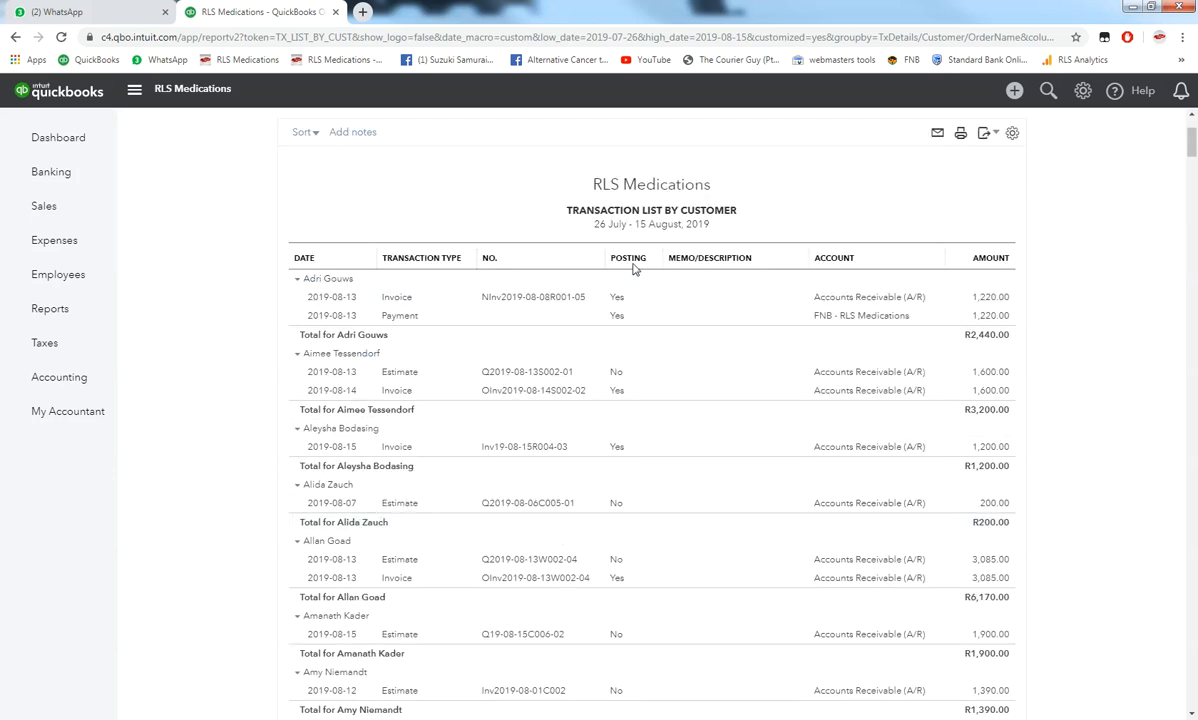
click(1012, 133)
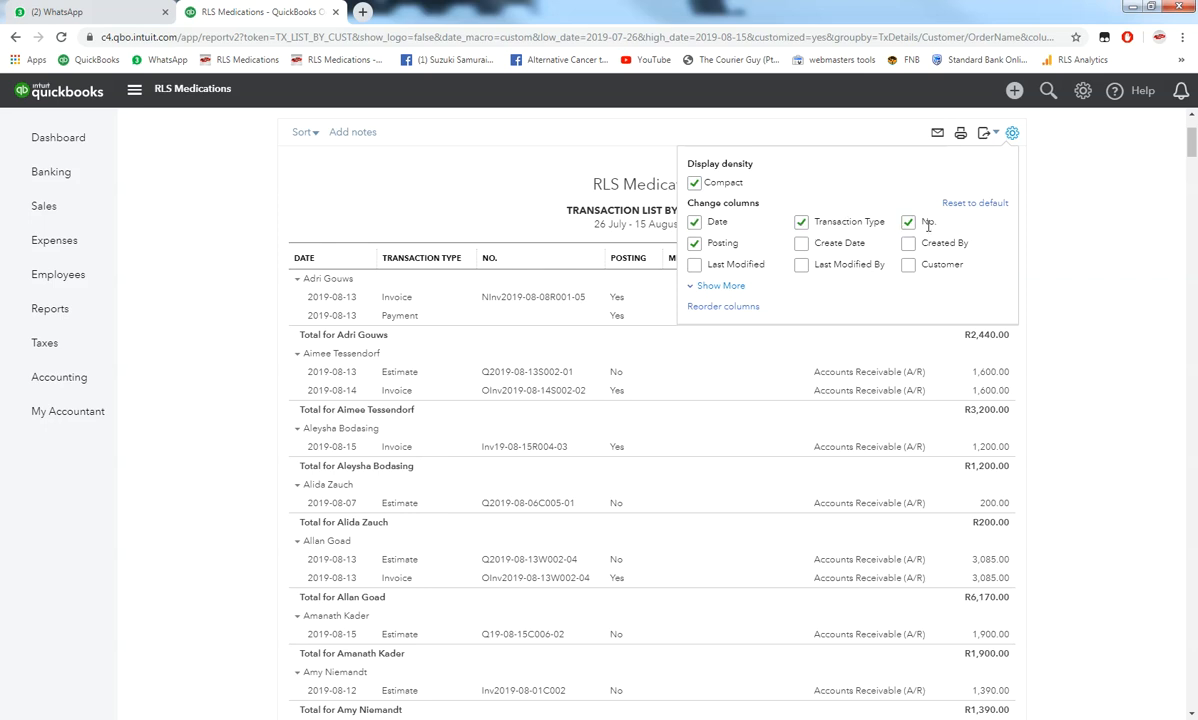
click(695, 245)
click(718, 286)
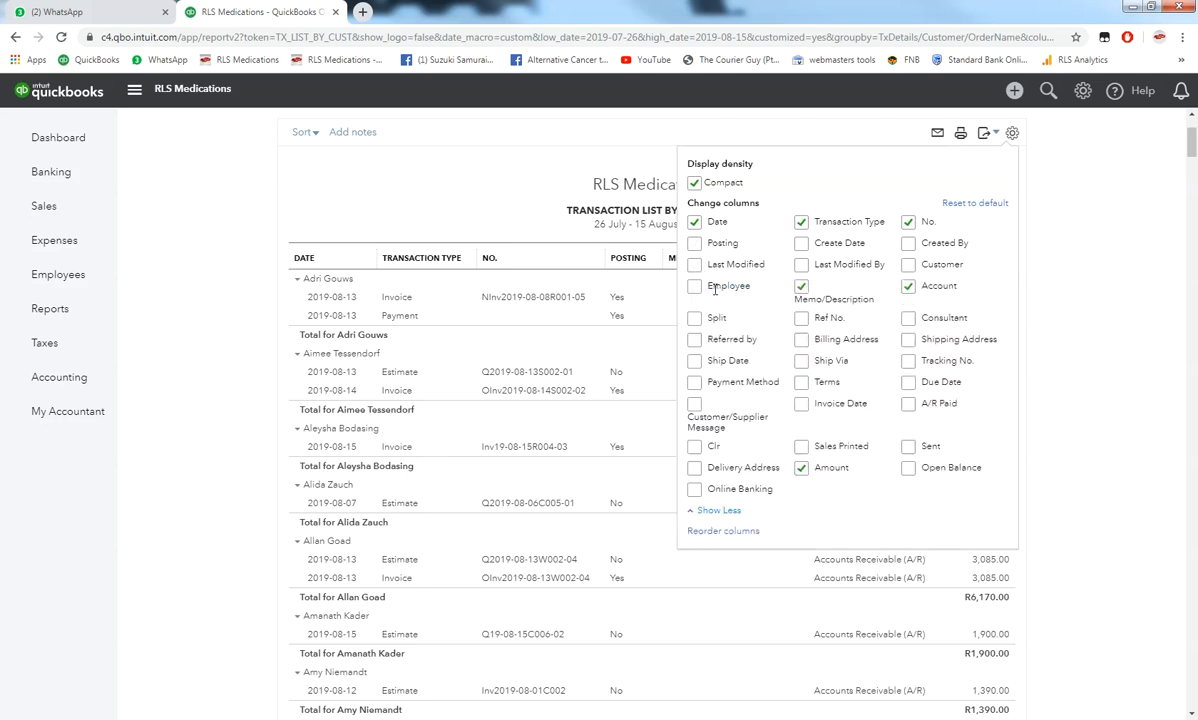
click(801, 288)
click(812, 295)
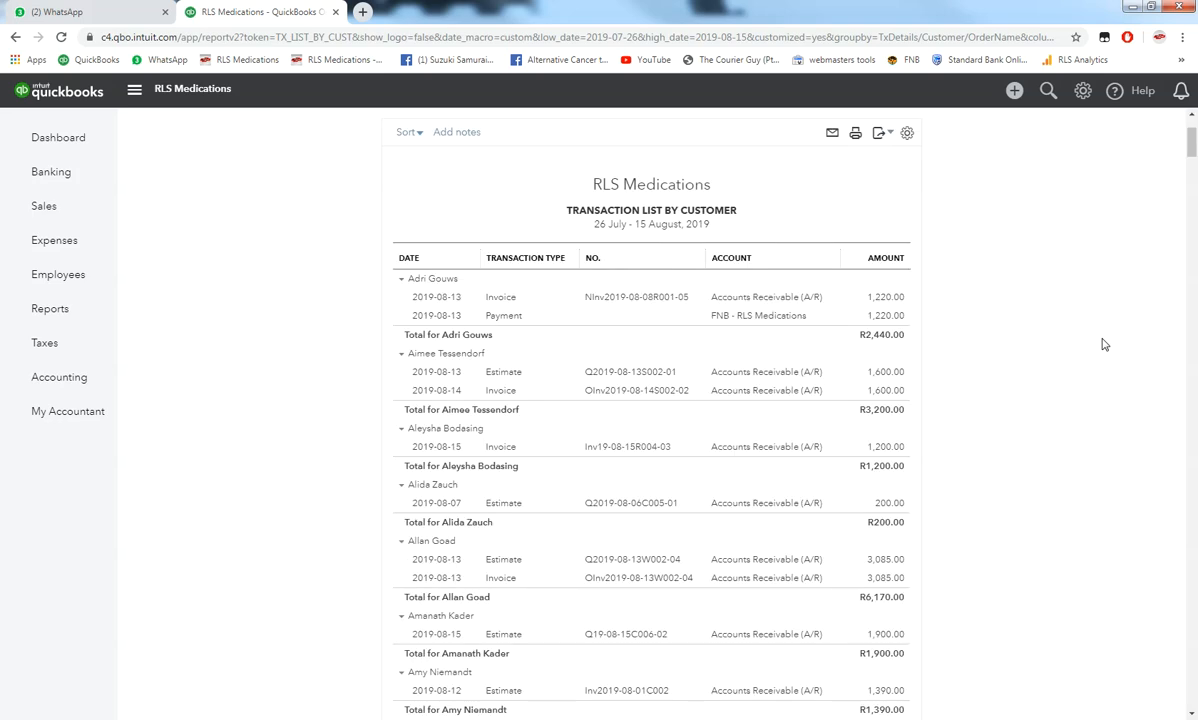
click(907, 132)
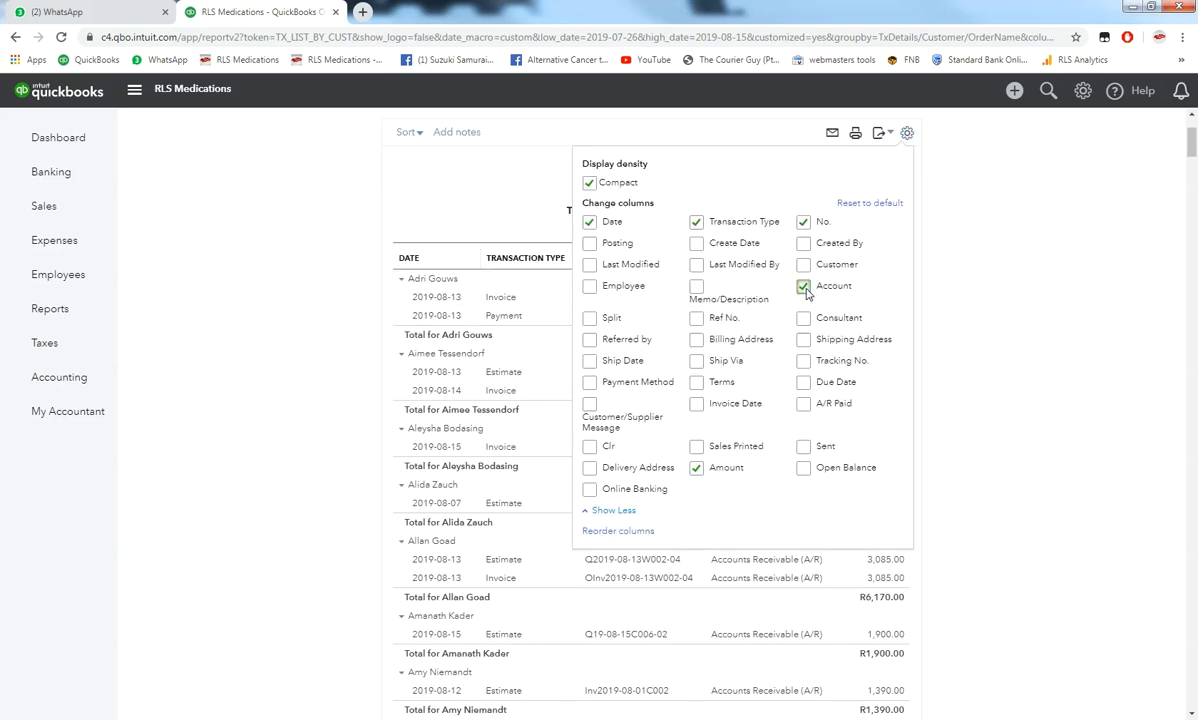
click(975, 304)
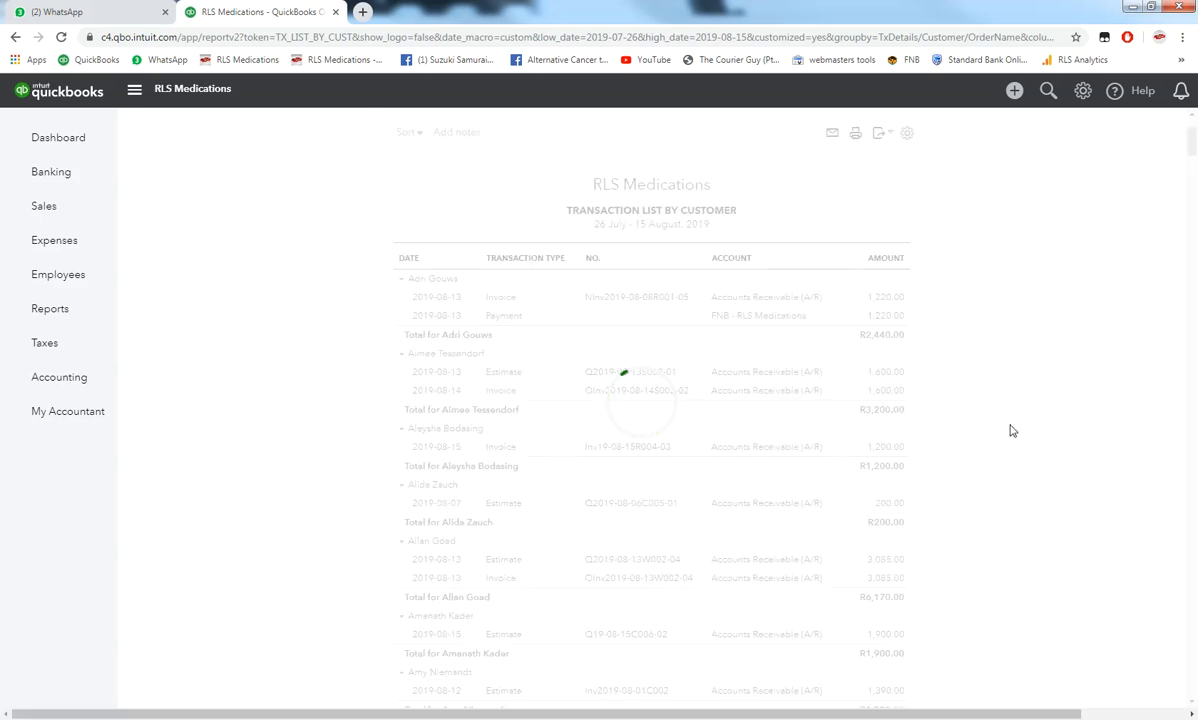
Step: Customise the report with a filter for the consultant's customer name and run it
scroll(1013, 431, up, 2)
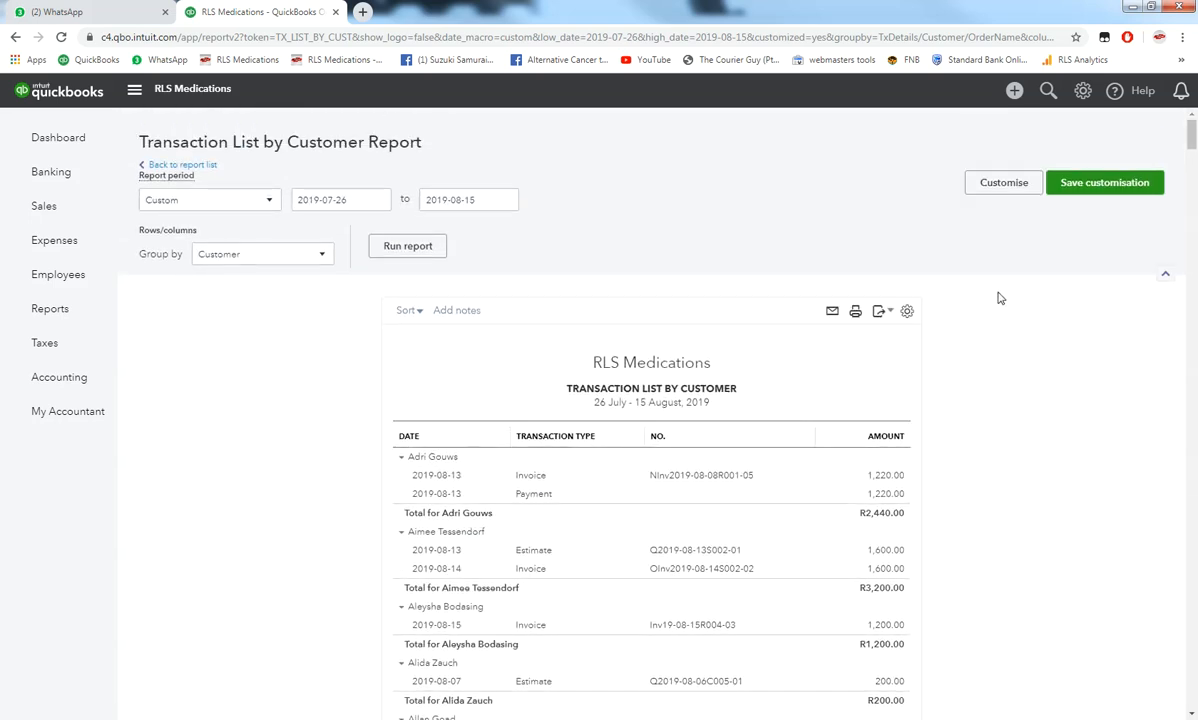
click(1004, 183)
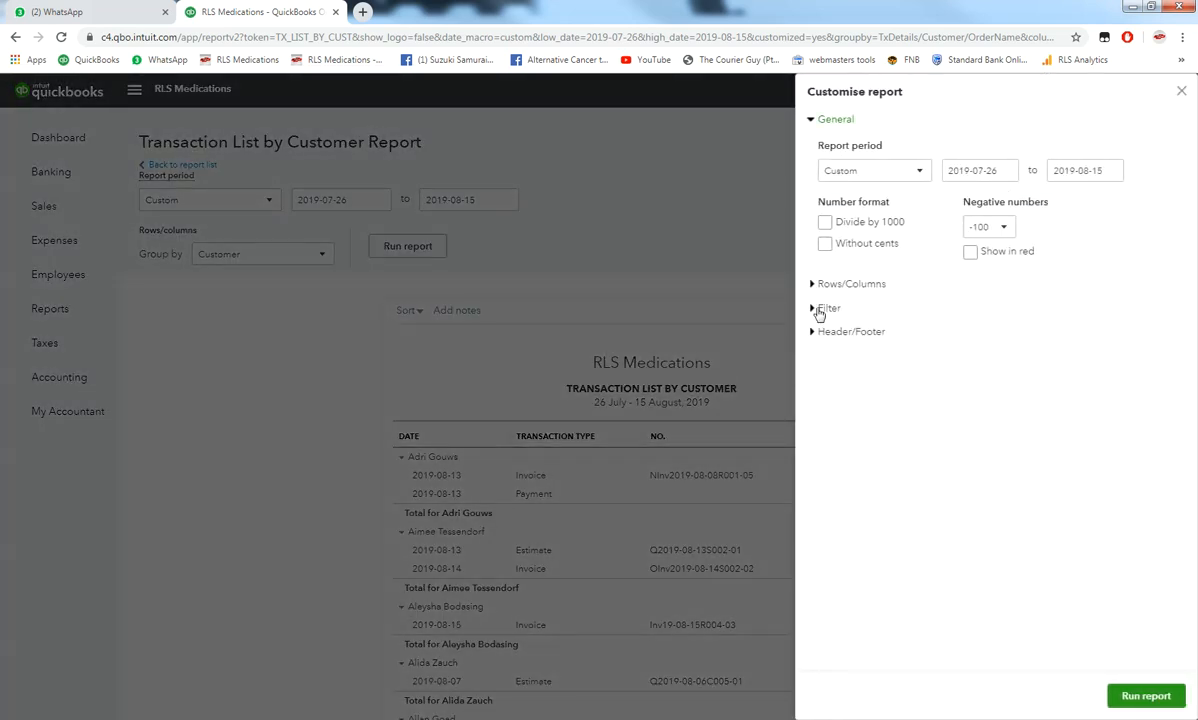
click(815, 310)
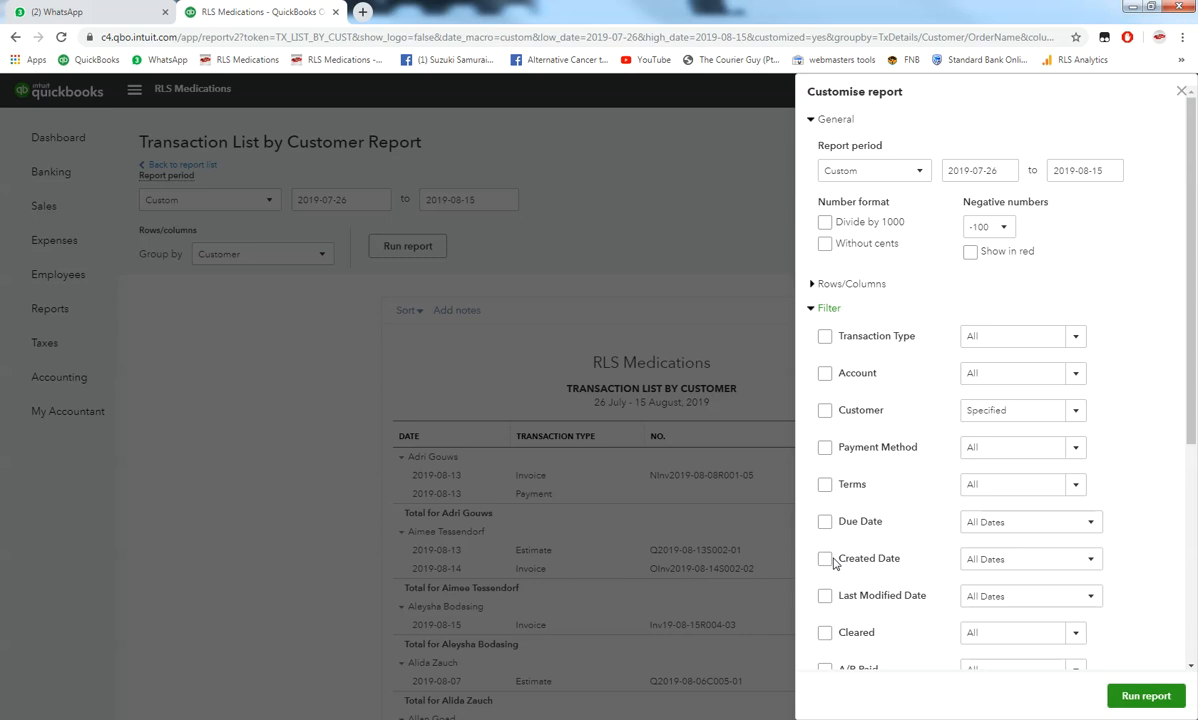
click(1017, 408)
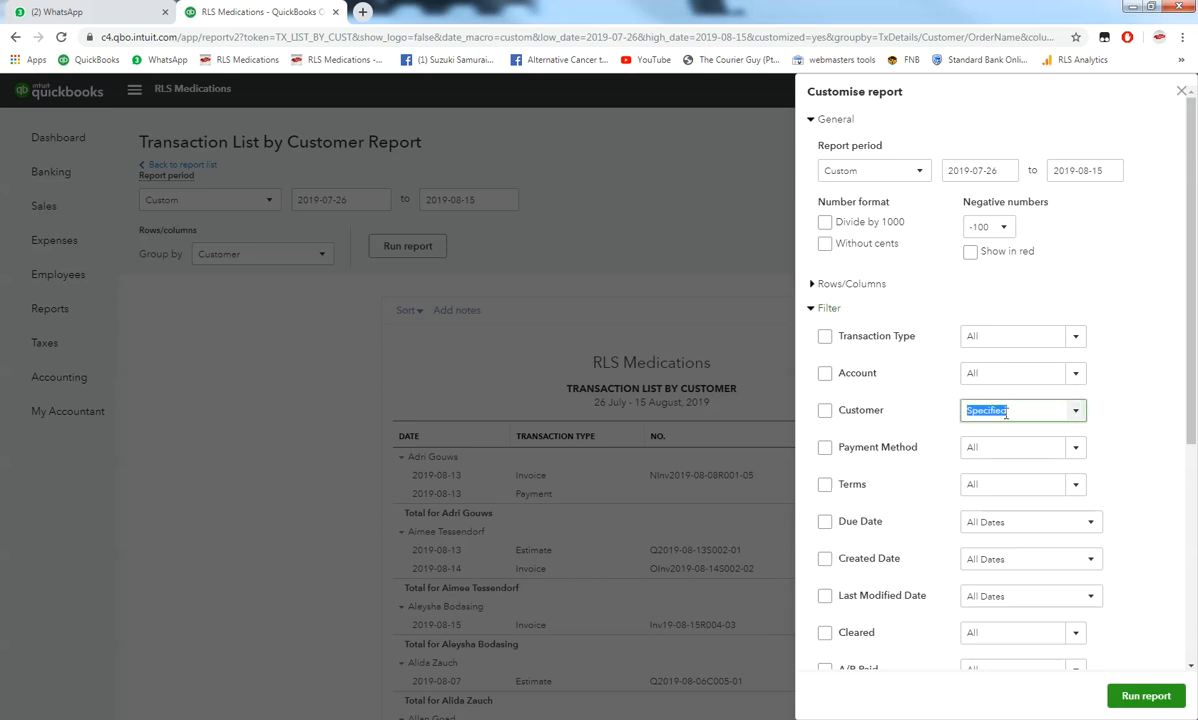
text(Jan)
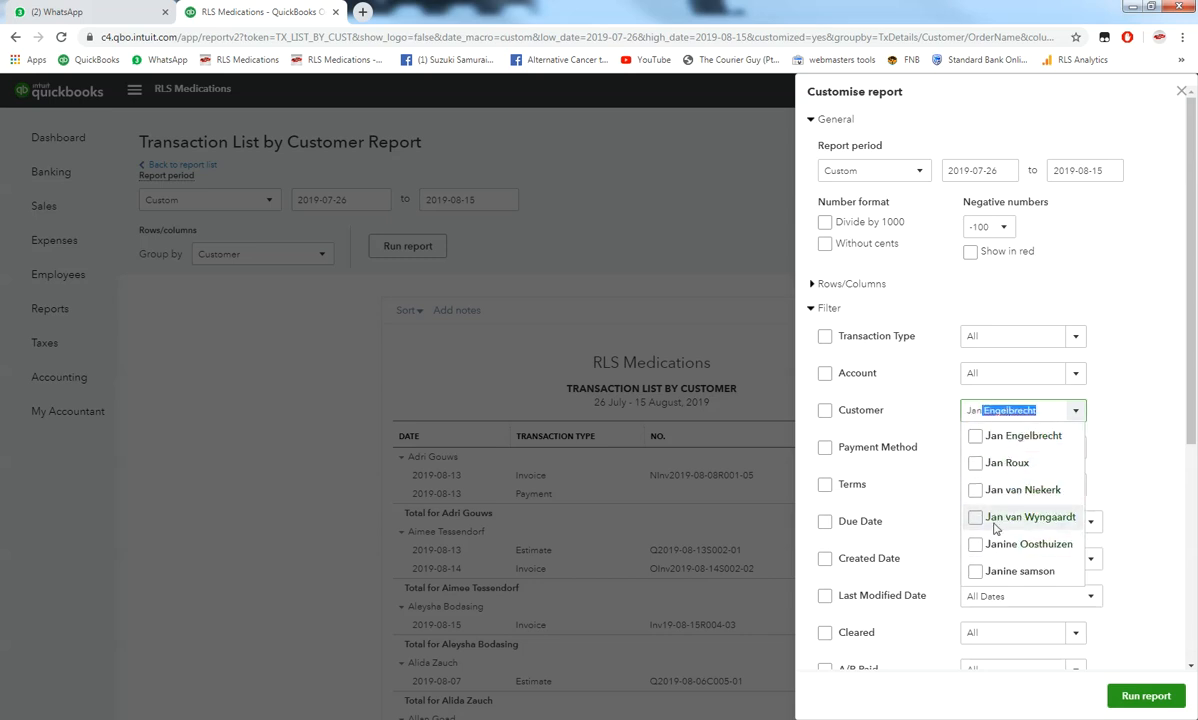
click(1040, 516)
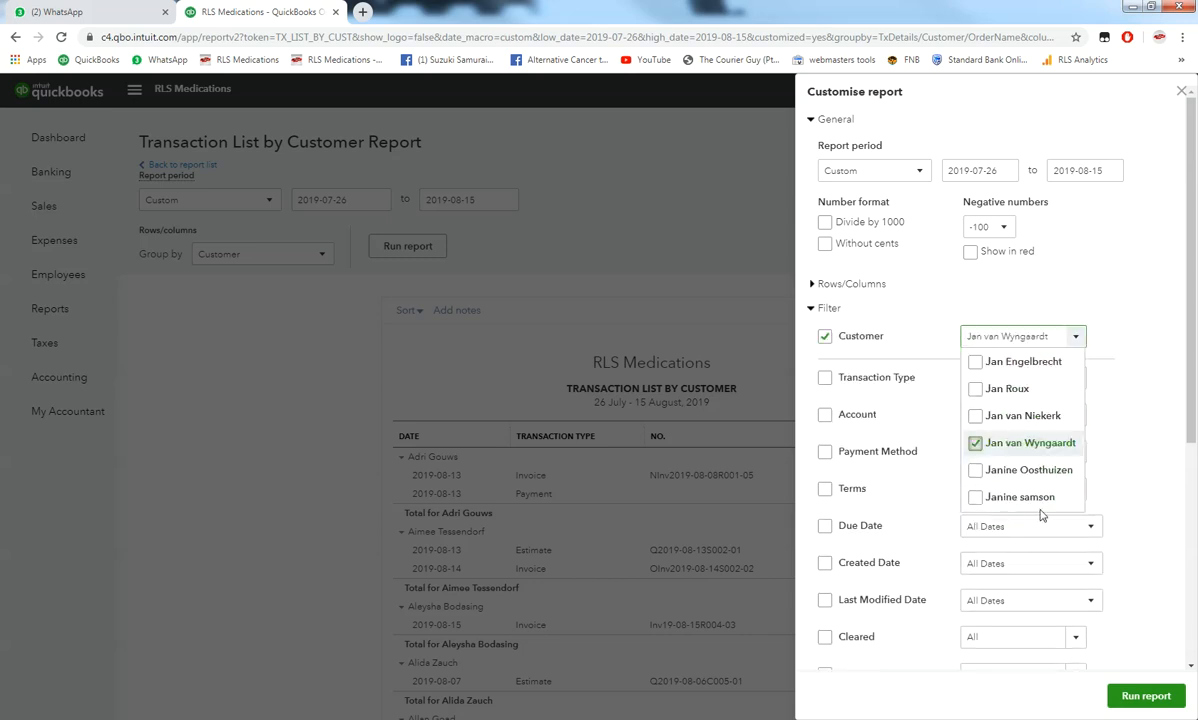
click(1146, 697)
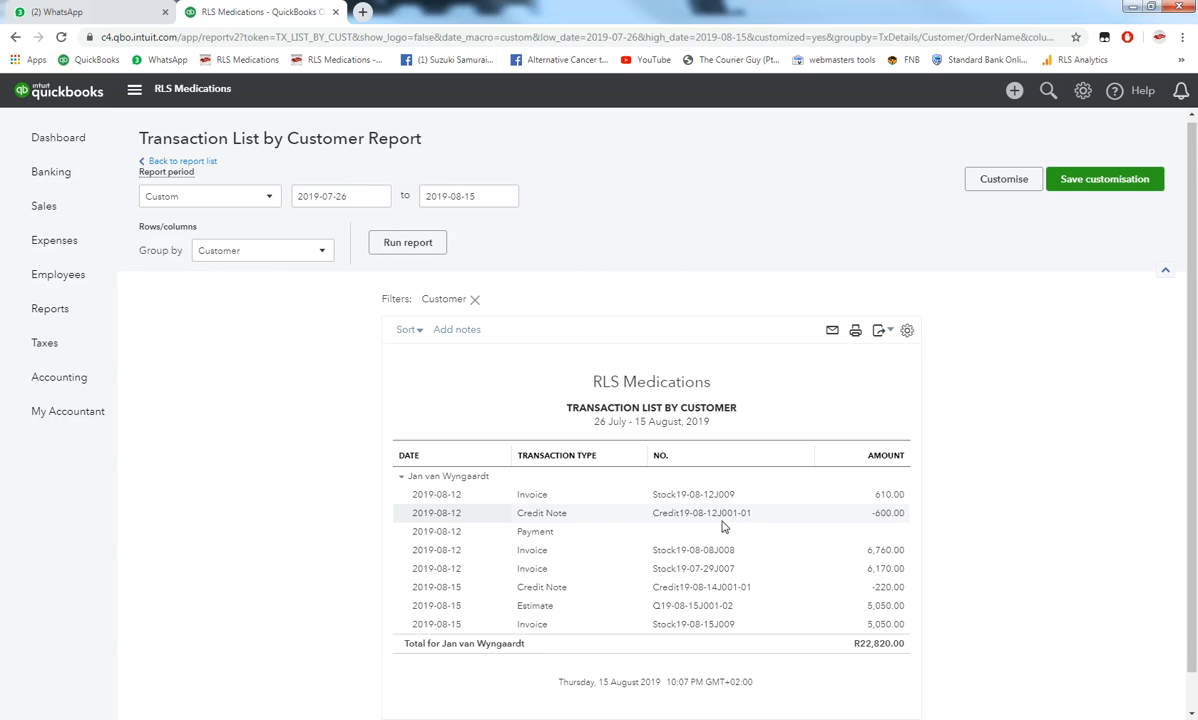
Step: Group the filtered report by Transaction Type and run it again
click(322, 254)
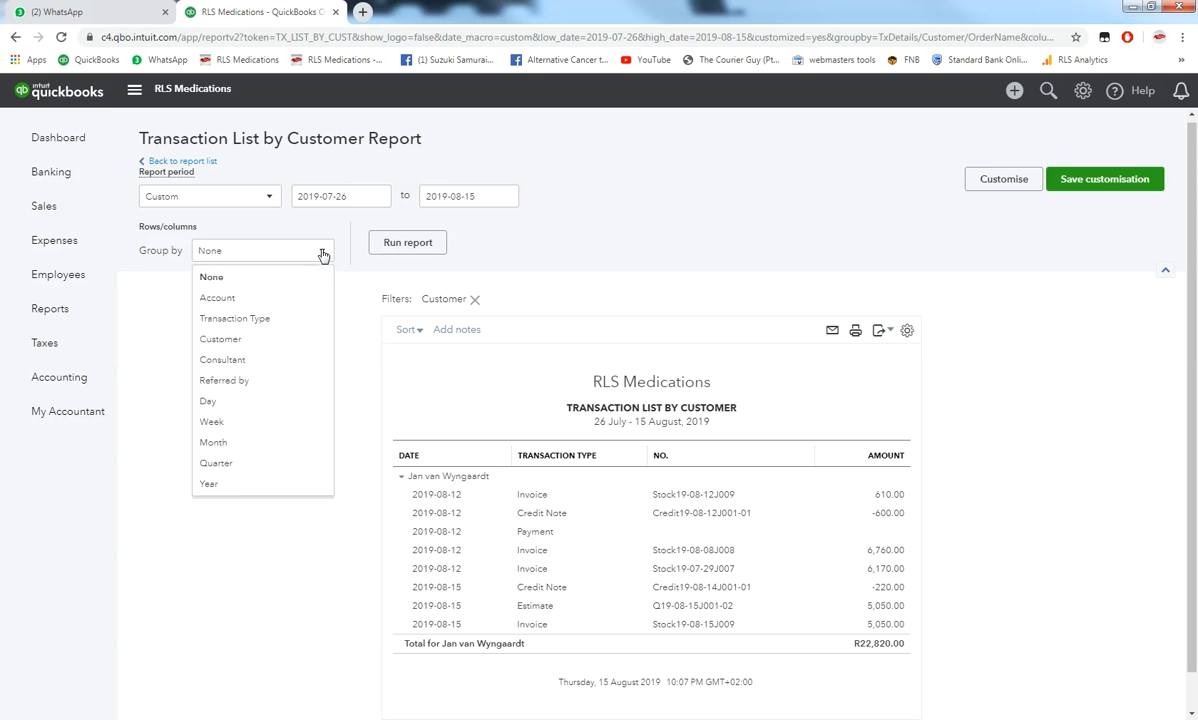
click(257, 320)
click(375, 243)
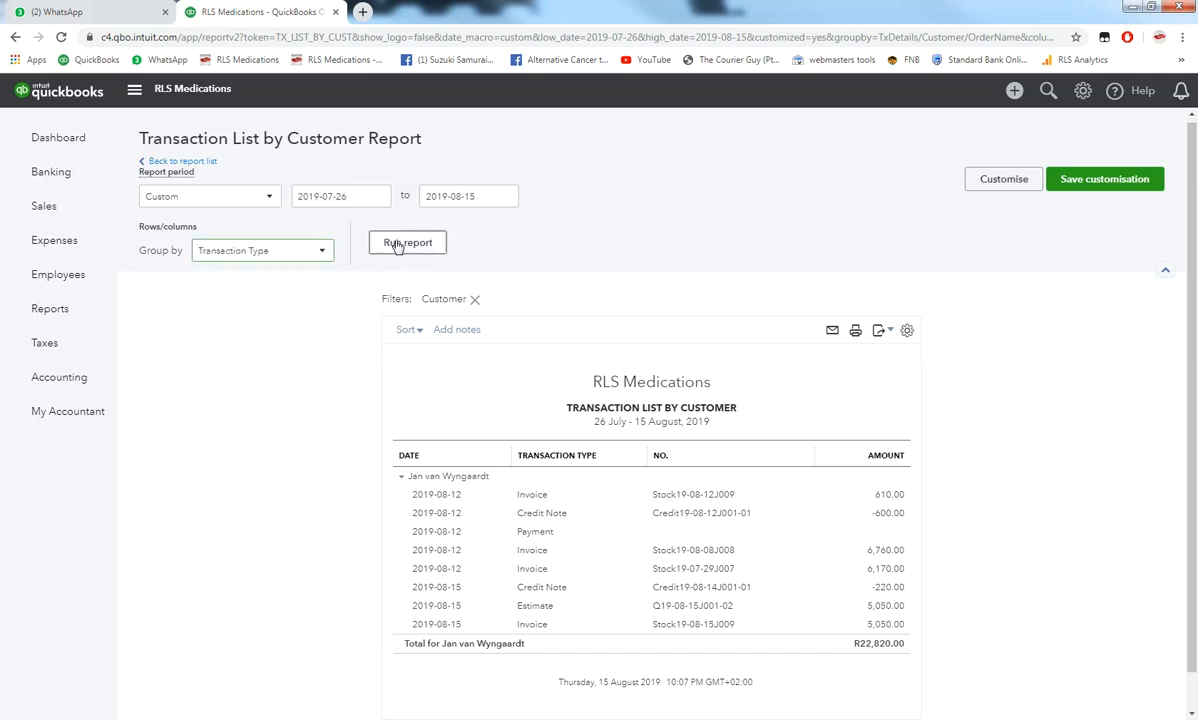
scroll(540, 607, down, 2)
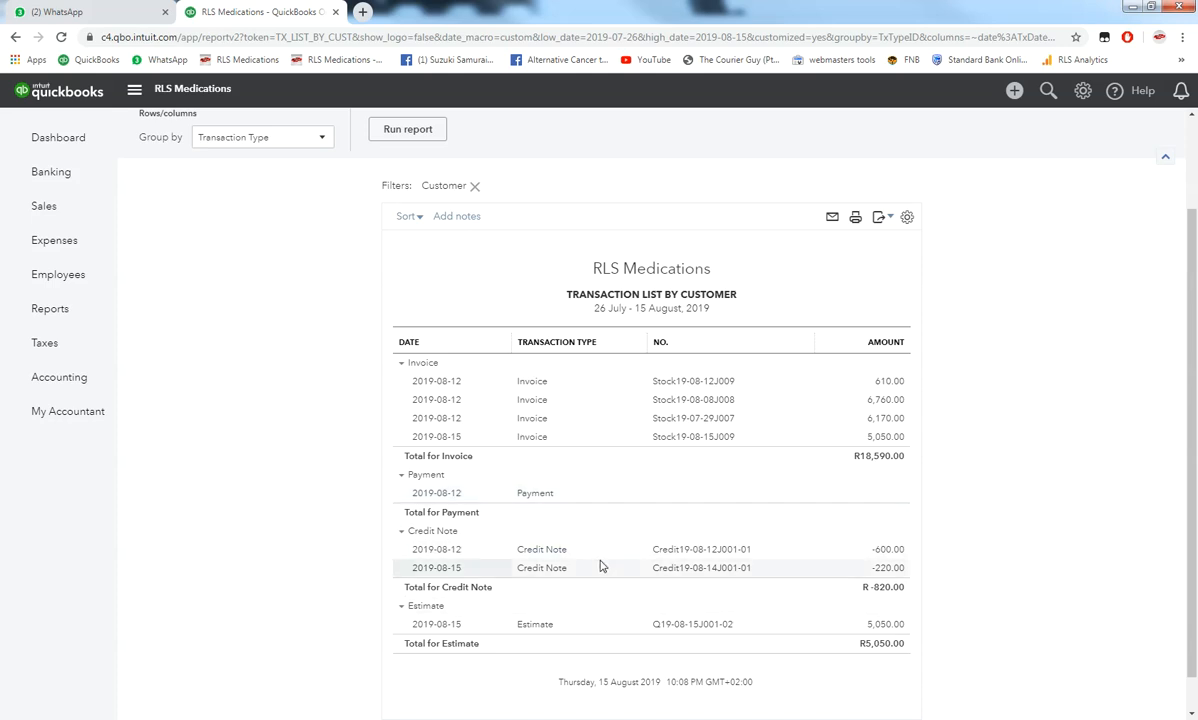
Step: Save the customised report under the name Total Transactions
scroll(1035, 455, up, 2)
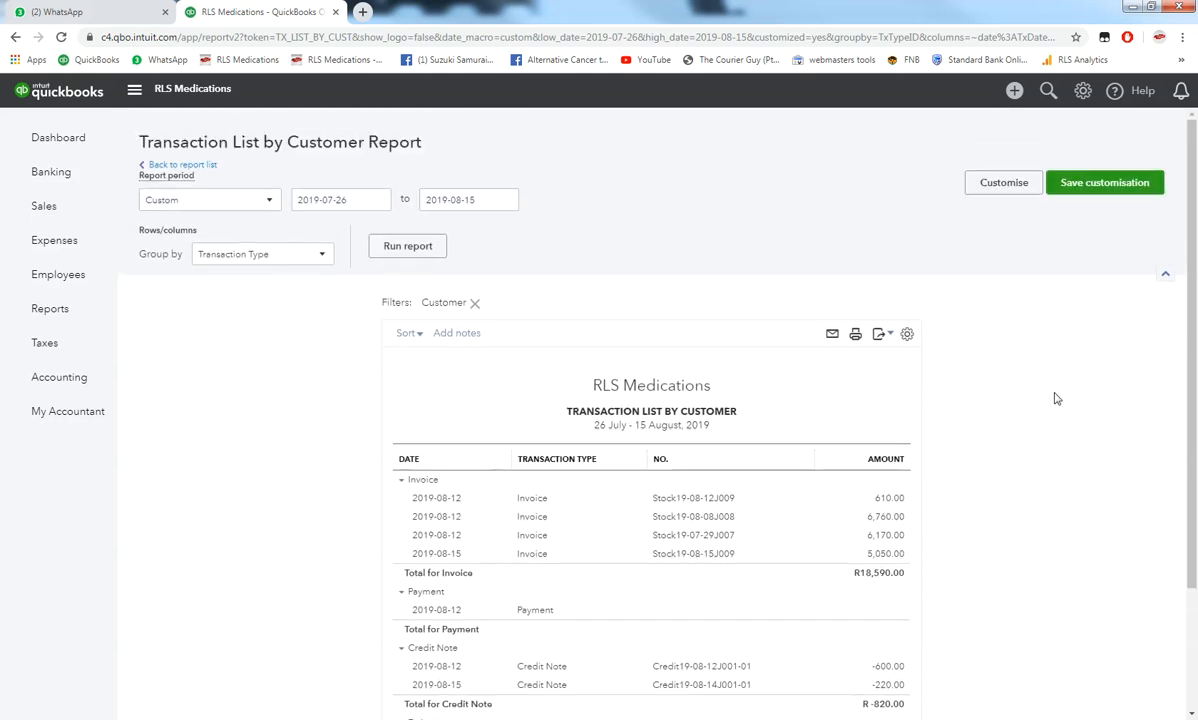
click(1102, 182)
drag(936, 247, 1011, 247)
text(Total Transactions)
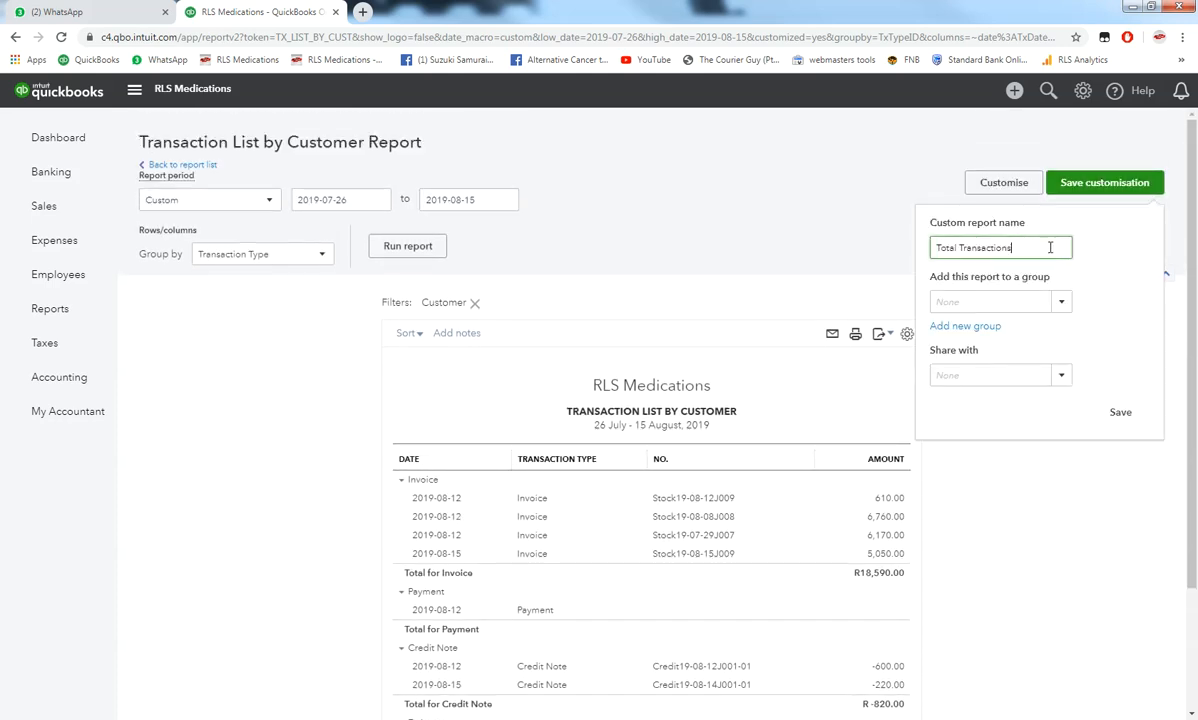
click(1117, 412)
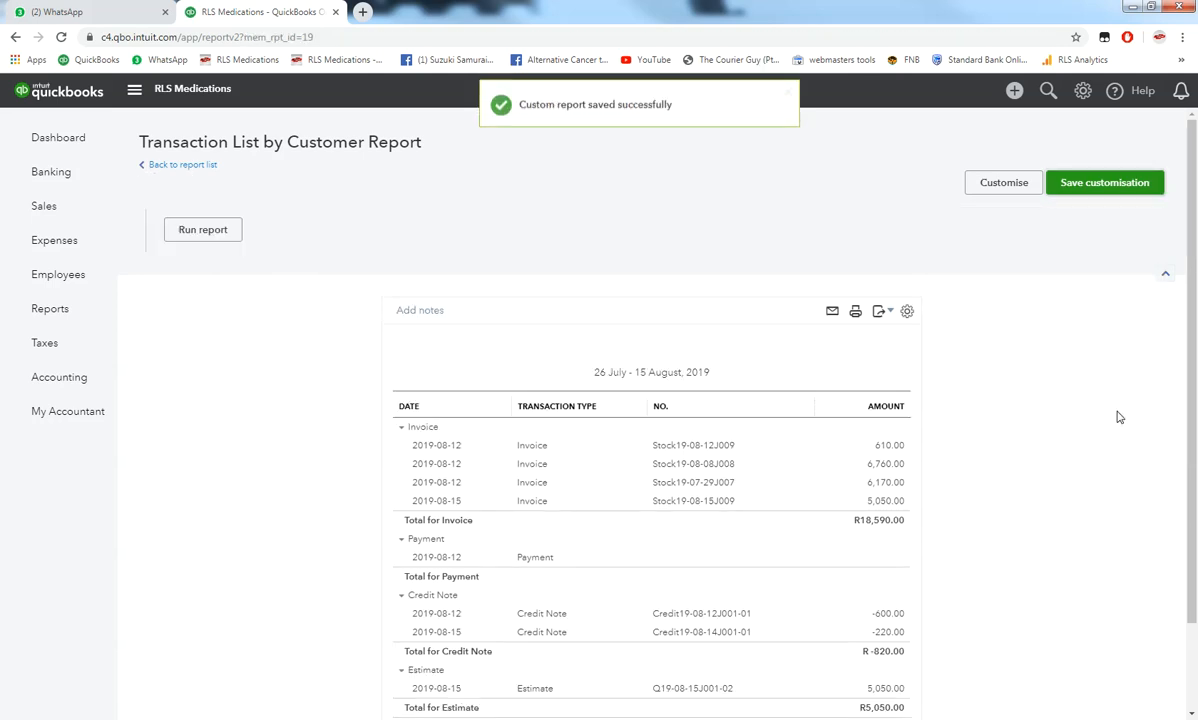
Step: Open the credit note dated 2019-08-15 from the report to inspect its line items, and close it
scroll(1117, 414, down, 2)
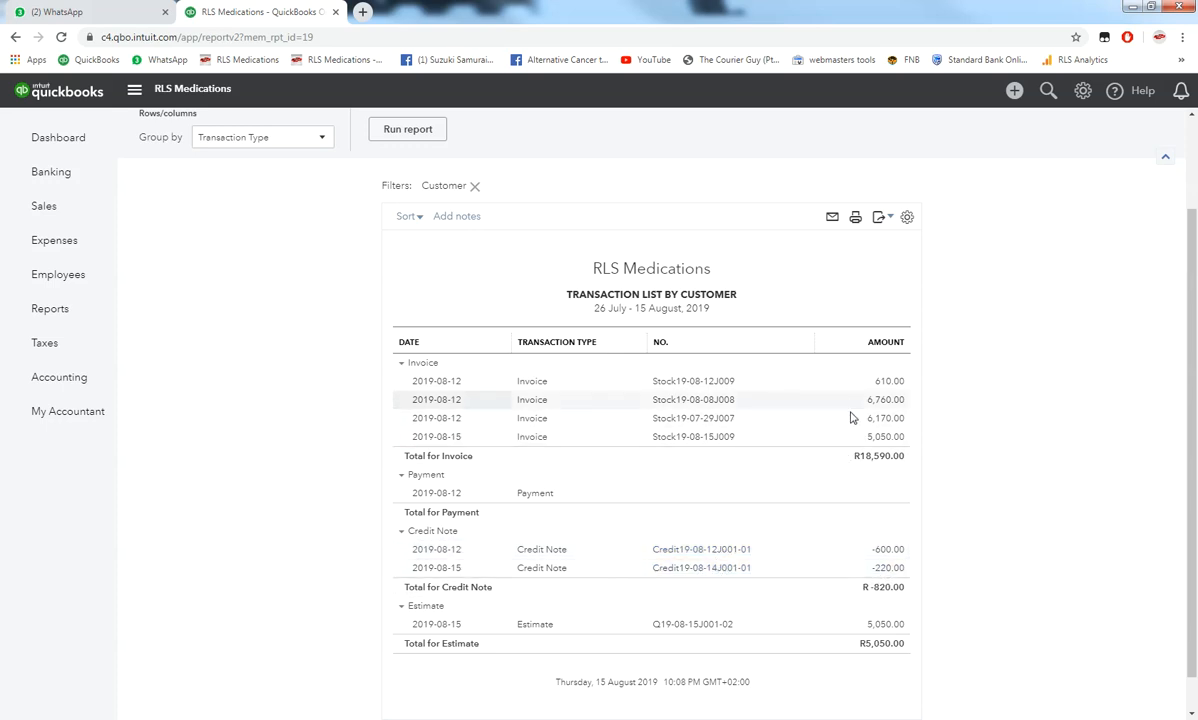
click(671, 570)
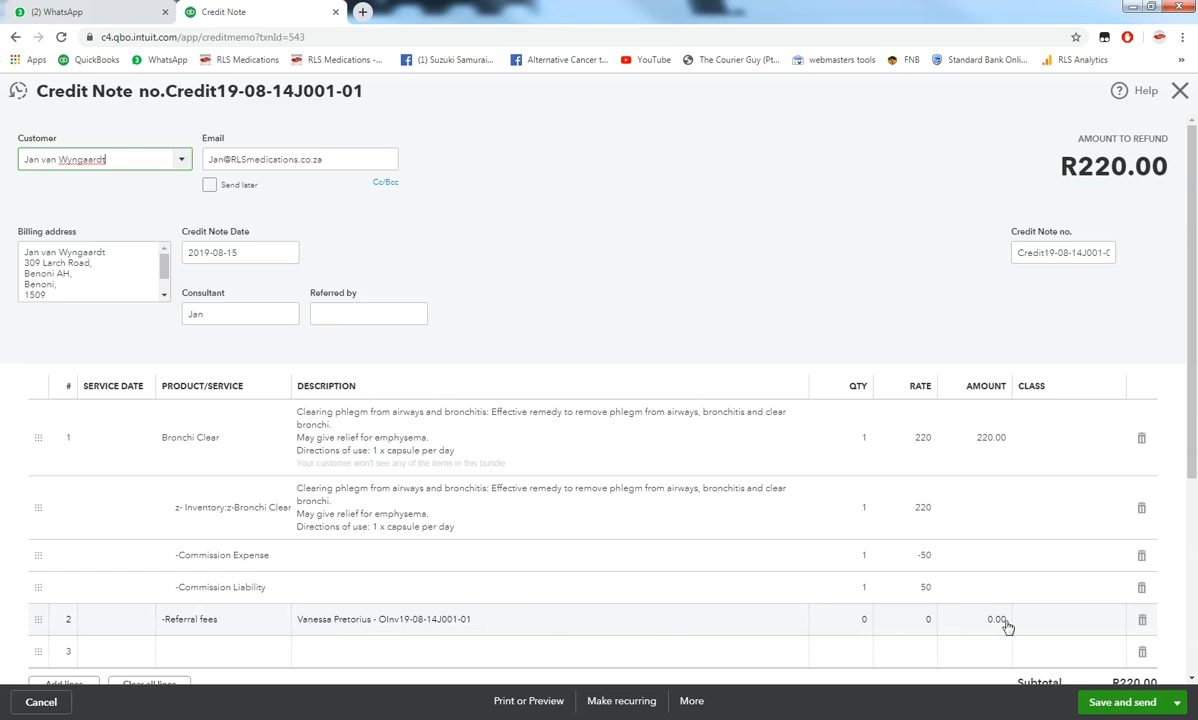
click(1180, 91)
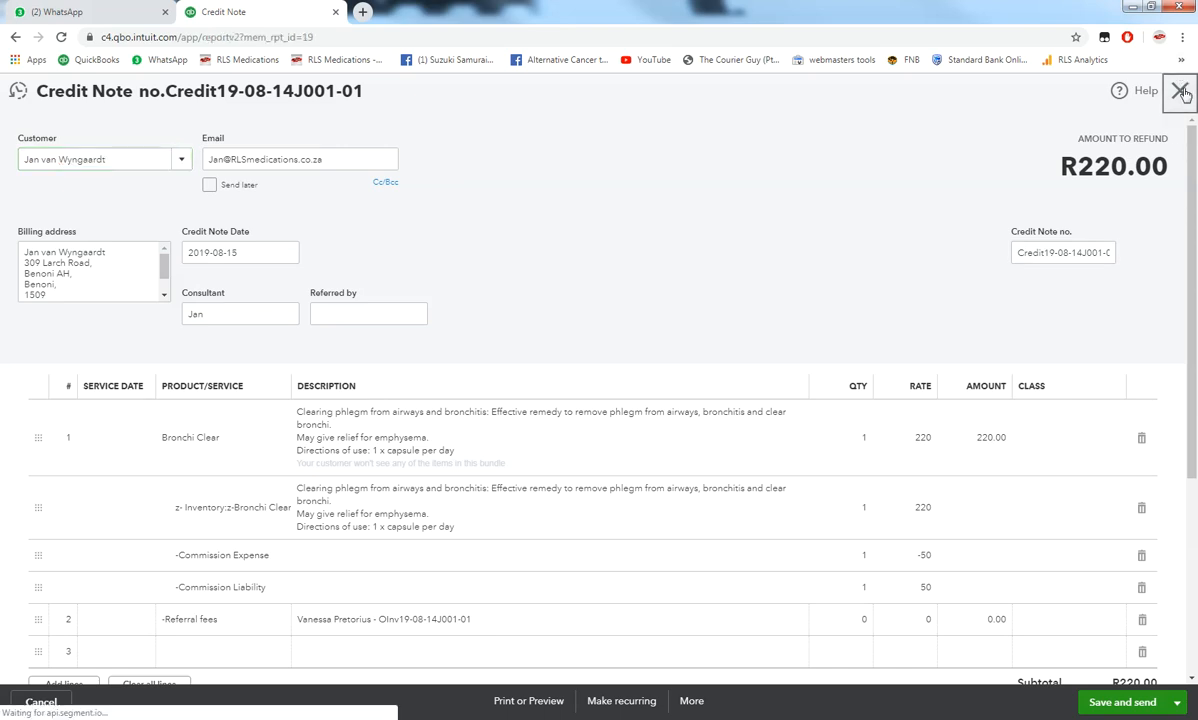